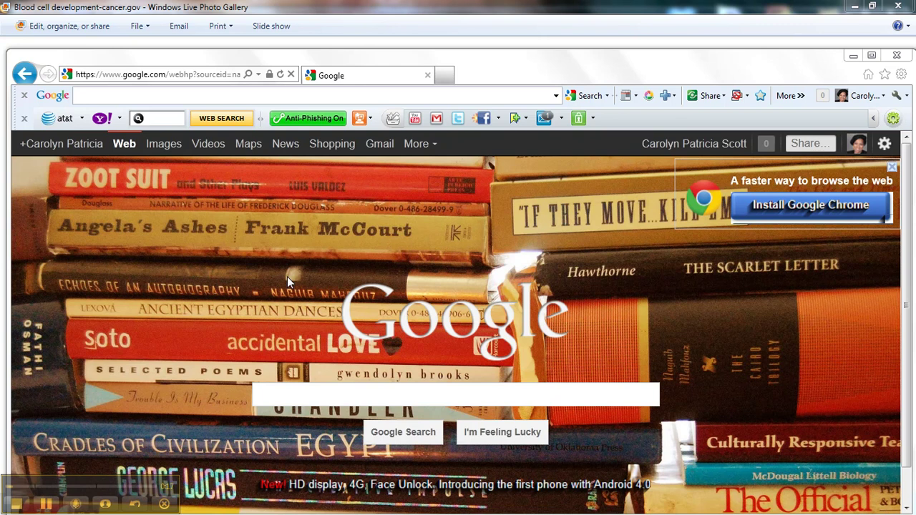
- Show the list of additional Google services from the Google home page's More menu
{"action": "left_click", "coordinate": [435, 146]}
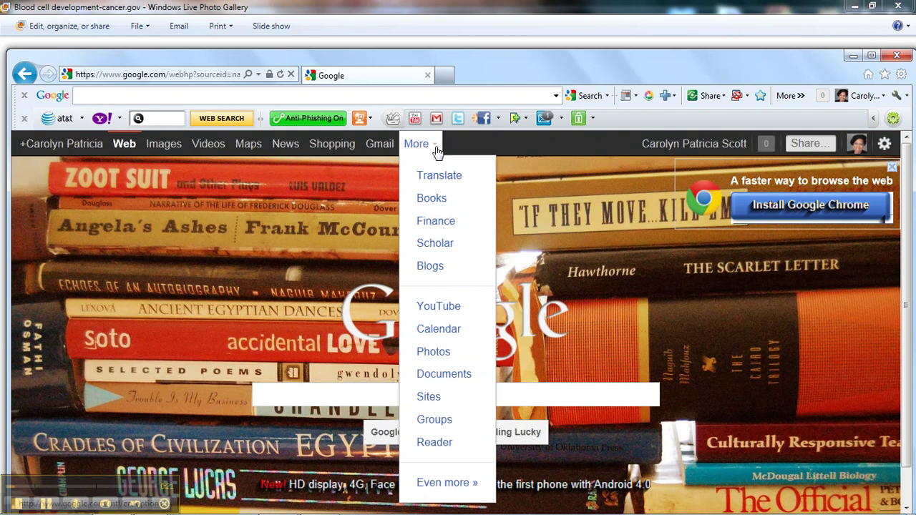
- Go to Google Sites and open the 618 course site from My Sites
{"action": "left_click", "coordinate": [434, 399]}
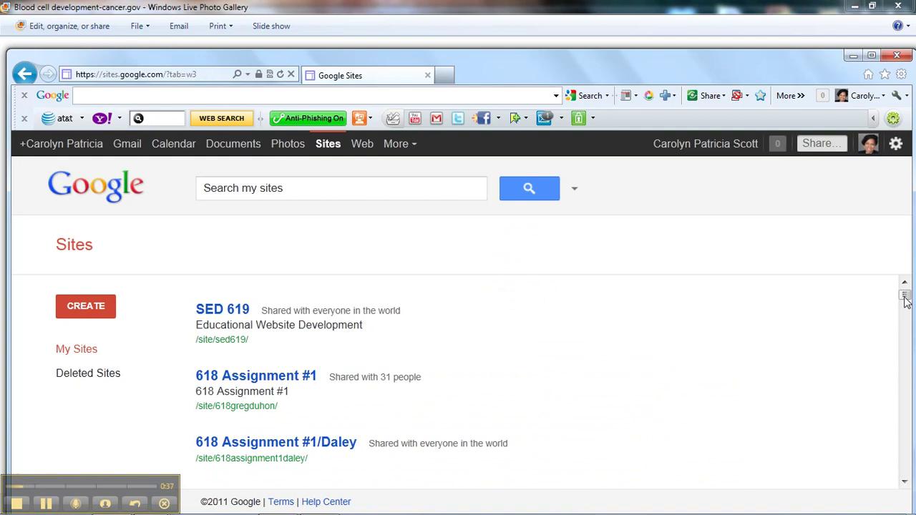
{"action": "left_click_drag", "start_coordinate": [904, 295], "coordinate": [905, 313]}
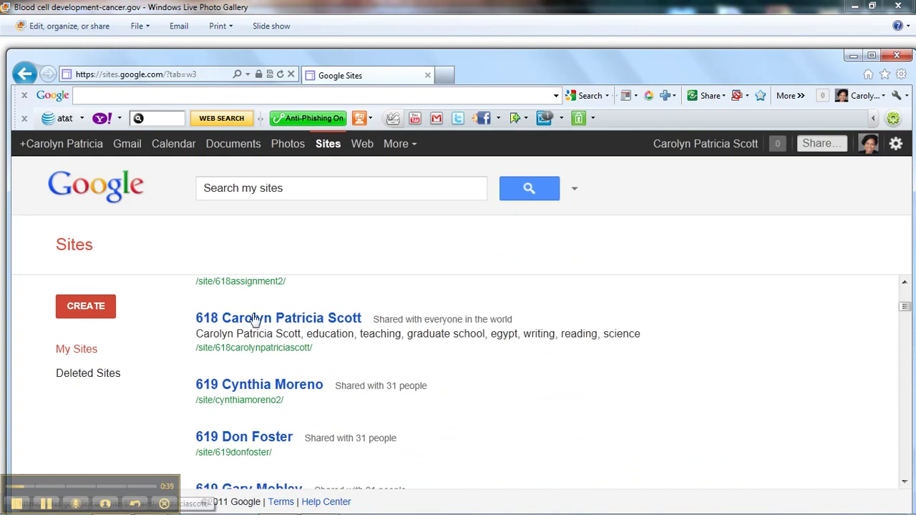
{"action": "left_click", "coordinate": [299, 323]}
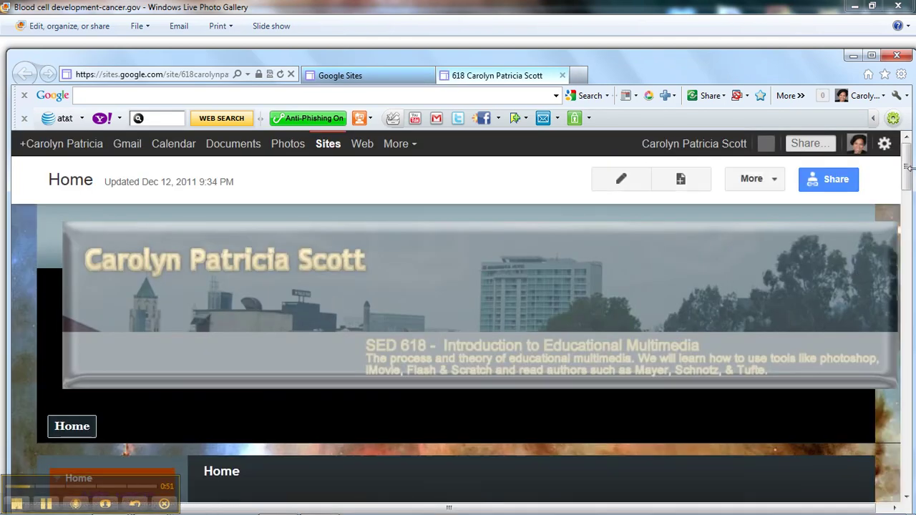
- Scroll through the 618 site's Home page content and return to the top
{"action": "left_click_drag", "start_coordinate": [908, 183], "coordinate": [910, 197]}
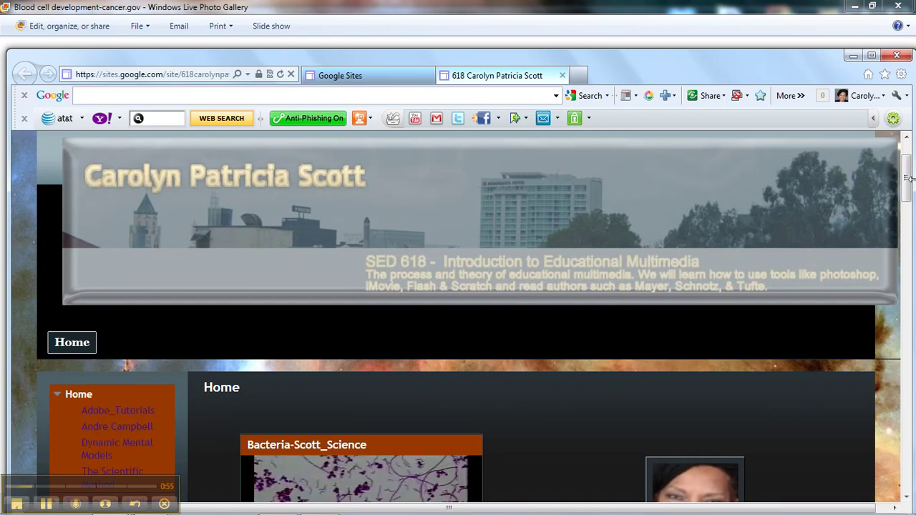
{"action": "left_click_drag", "start_coordinate": [907, 183], "coordinate": [907, 180]}
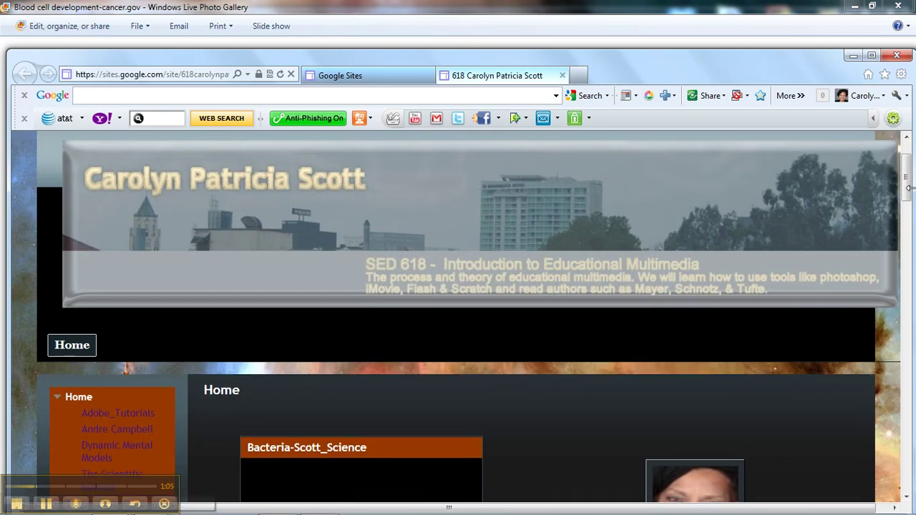
{"action": "left_click_drag", "start_coordinate": [907, 195], "coordinate": [907, 233]}
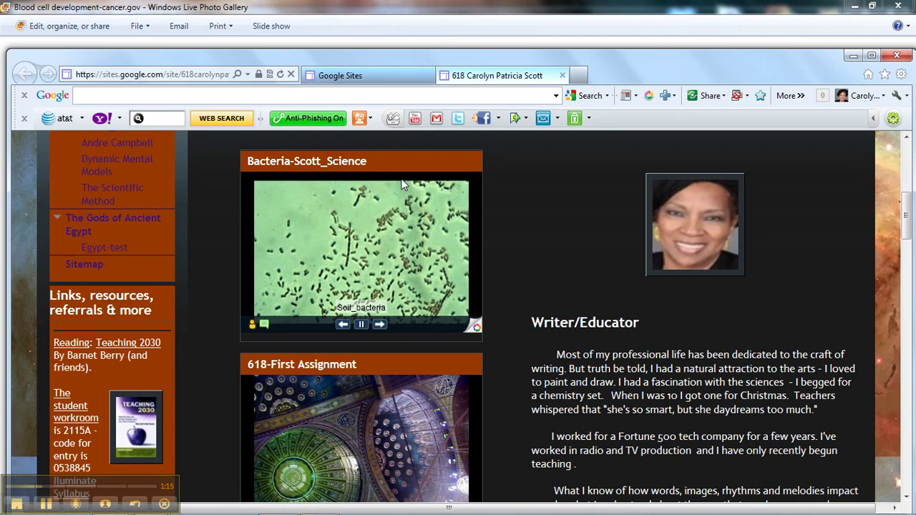
{"action": "mouse_move", "coordinate": [903, 212]}
{"action": "left_mouse_down"}
{"action": "mouse_move", "coordinate": [907, 306]}
{"action": "mouse_move", "coordinate": [907, 136]}
{"action": "left_mouse_up"}
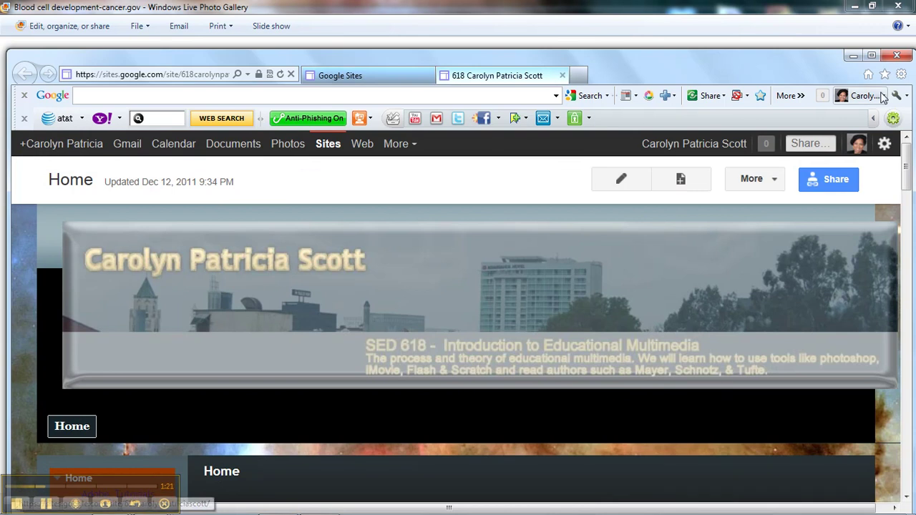
- Create a new top-level web page named 'Testing' in the 618 site
{"action": "left_click", "coordinate": [681, 180]}
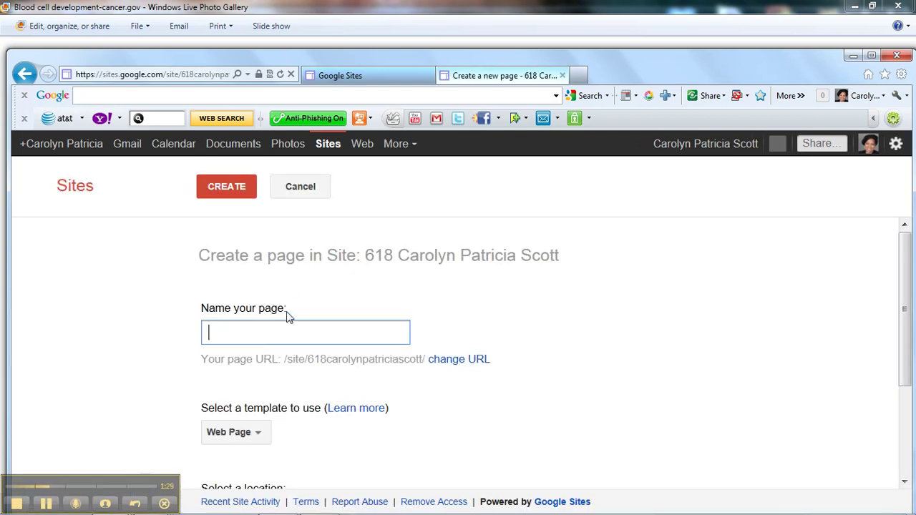
{"action": "type", "text": "Testing"}
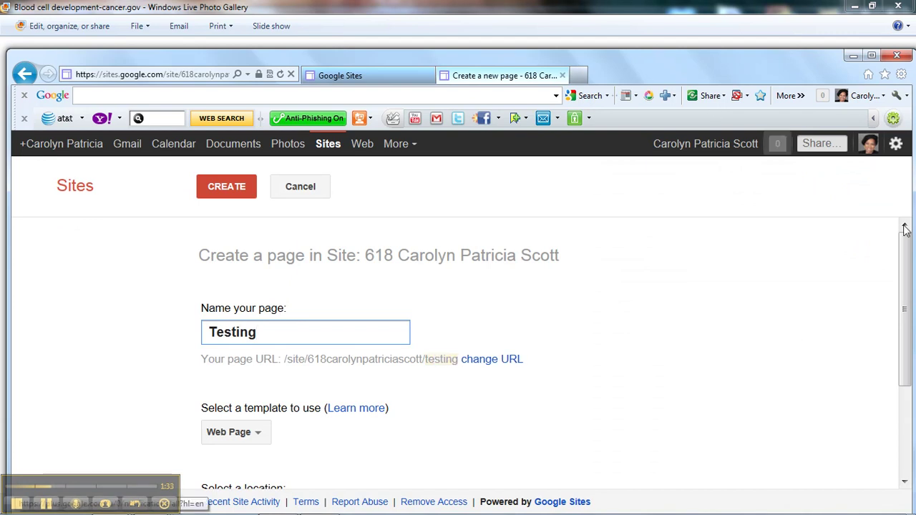
{"action": "left_click_drag", "start_coordinate": [904, 243], "coordinate": [903, 348]}
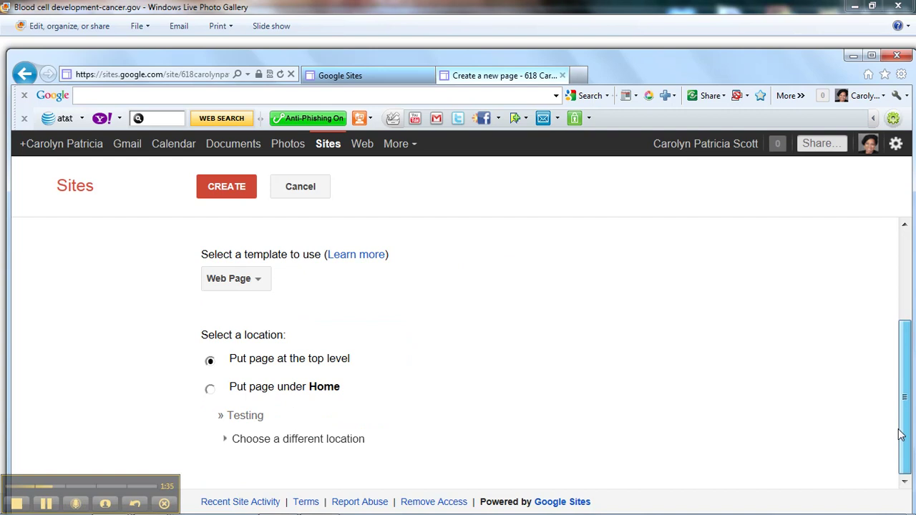
{"action": "left_click", "coordinate": [232, 197]}
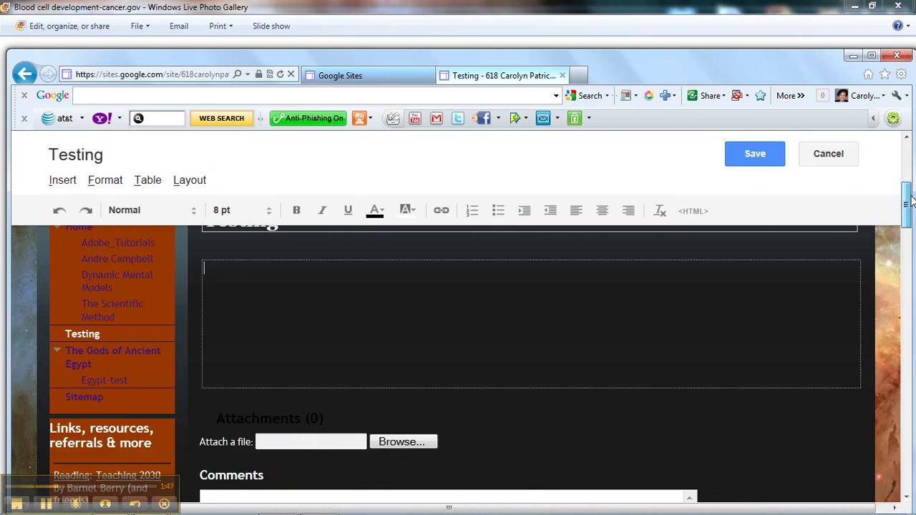
- Set the page body font size to 16 pt and type 'Hello, how are?'
{"action": "left_click_drag", "start_coordinate": [907, 163], "coordinate": [910, 183]}
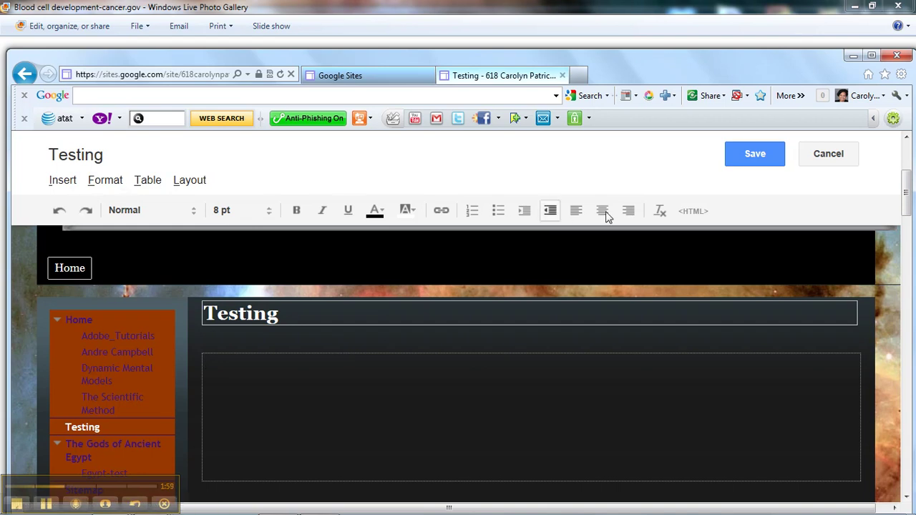
{"action": "left_click", "coordinate": [266, 210]}
{"action": "left_click", "coordinate": [246, 301]}
{"action": "type", "text": "Hell"}
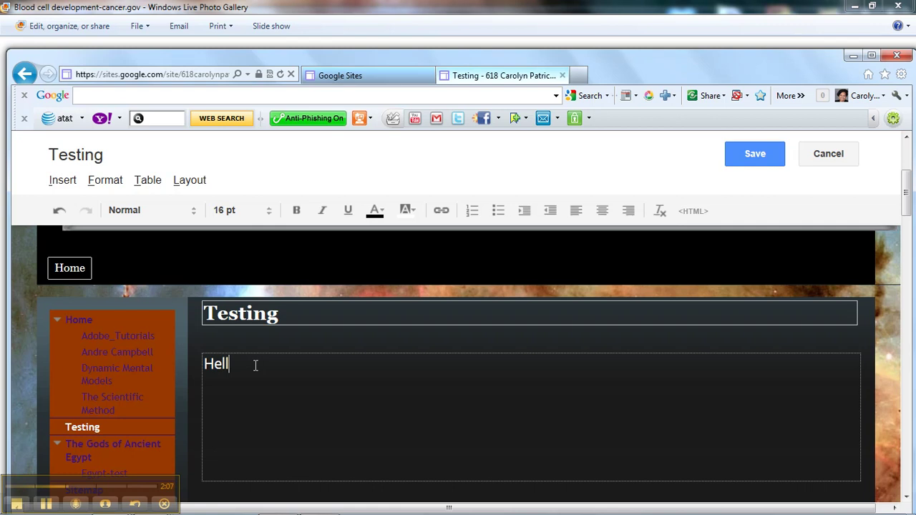
{"action": "type", "text": "o, h"}
{"action": "type", "text": "ow"}
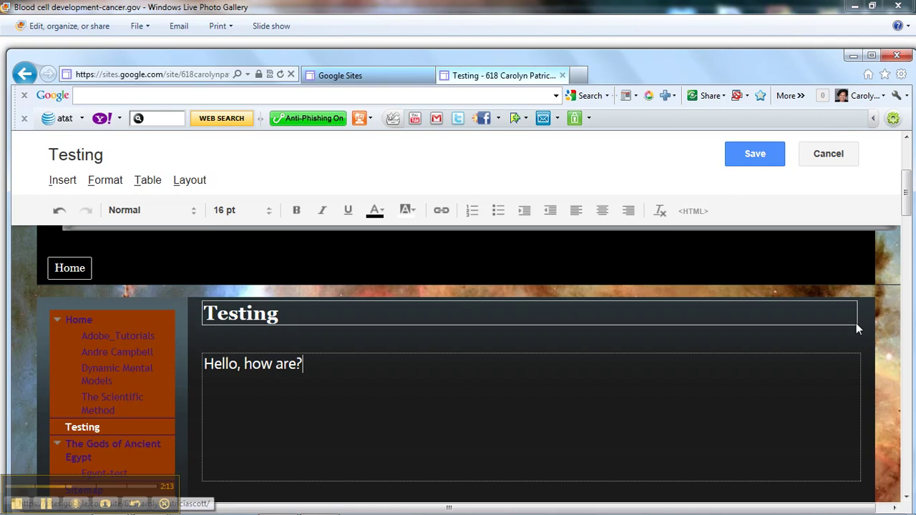
- Show the Insert menu, scrolled down to the Picasa Web slideshow entry
{"action": "left_click", "coordinate": [62, 182]}
{"action": "mouse_move", "coordinate": [105, 180]}
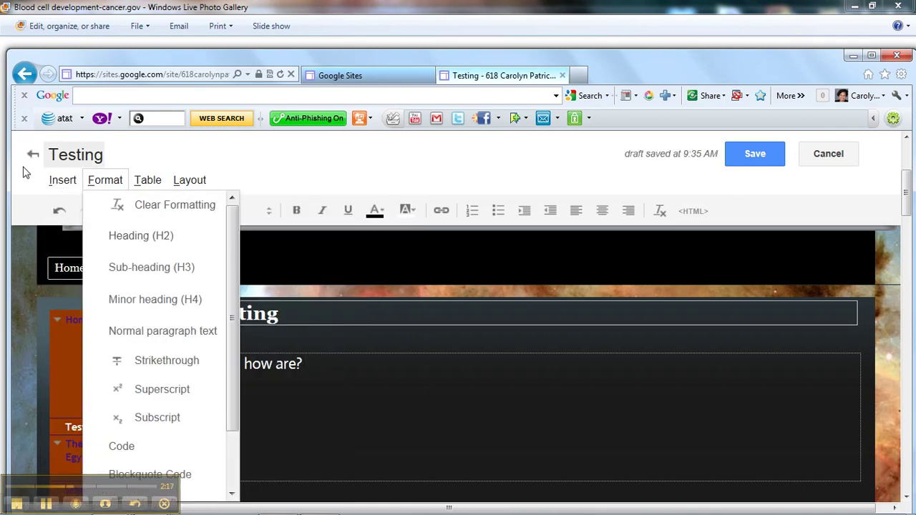
{"action": "left_click", "coordinate": [54, 181]}
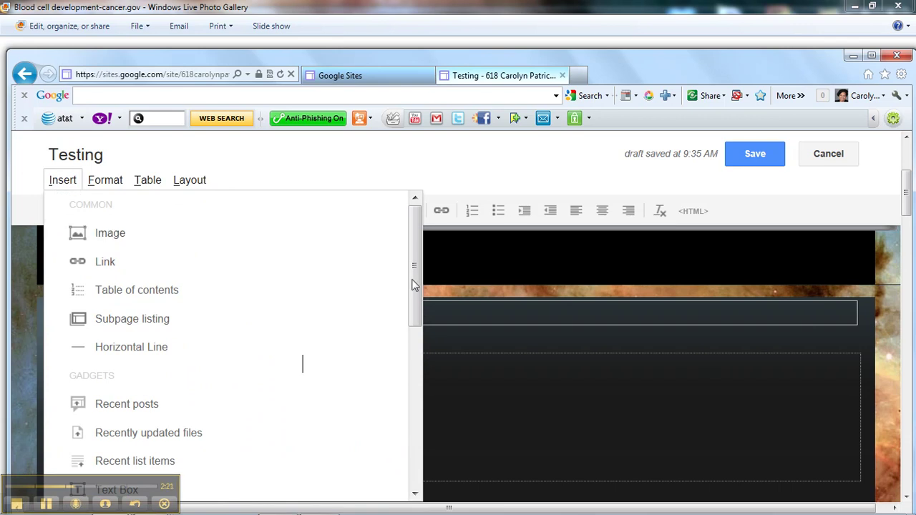
{"action": "mouse_move", "coordinate": [413, 284]}
{"action": "left_mouse_down"}
{"action": "mouse_move", "coordinate": [406, 398]}
{"action": "mouse_move", "coordinate": [406, 370]}
{"action": "left_mouse_up"}
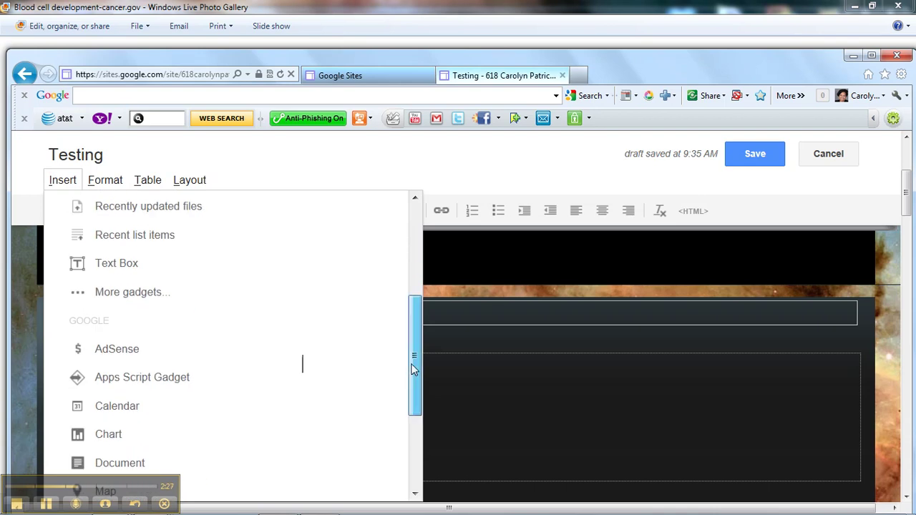
{"action": "left_click_drag", "start_coordinate": [412, 368], "coordinate": [416, 427]}
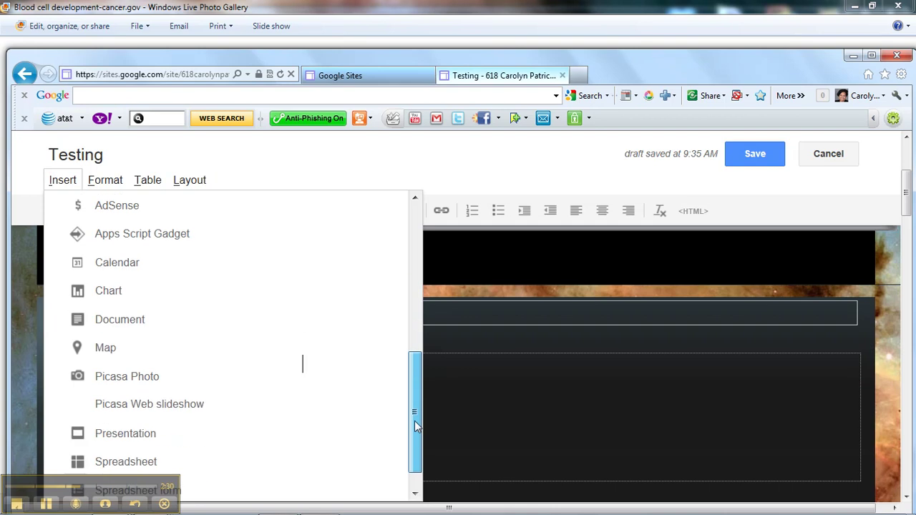
- Pick the Education album as the source of a Picasa Web slideshow
{"action": "left_click", "coordinate": [196, 412]}
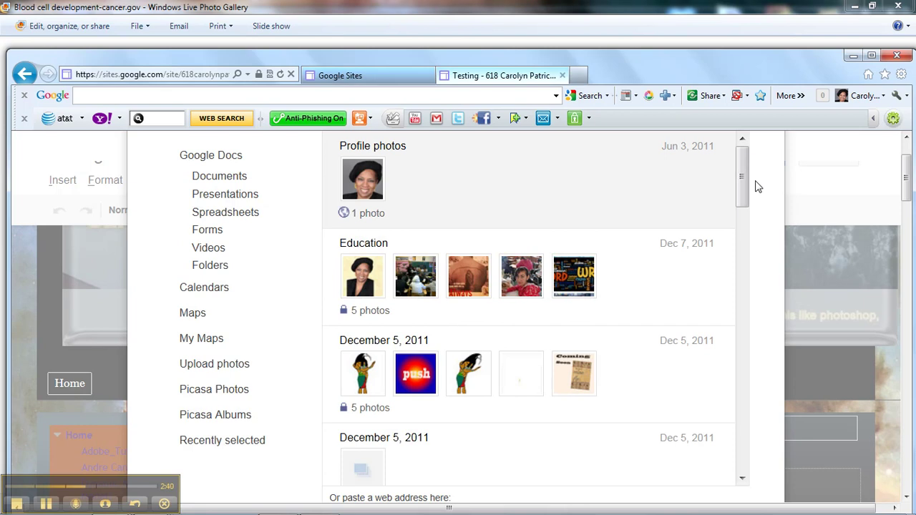
{"action": "scroll", "coordinate": [743, 169], "scroll_direction": "down", "scroll_amount": 3}
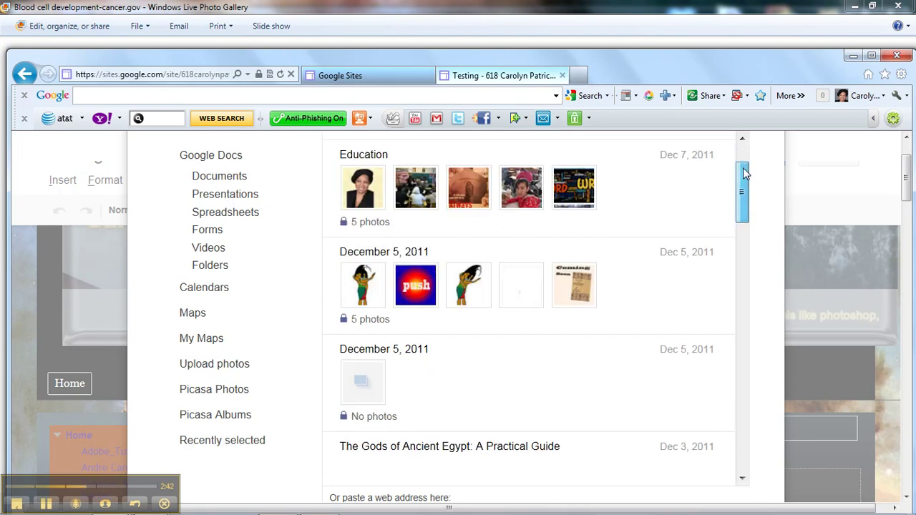
{"action": "scroll", "coordinate": [743, 170], "scroll_direction": "up", "scroll_amount": 1}
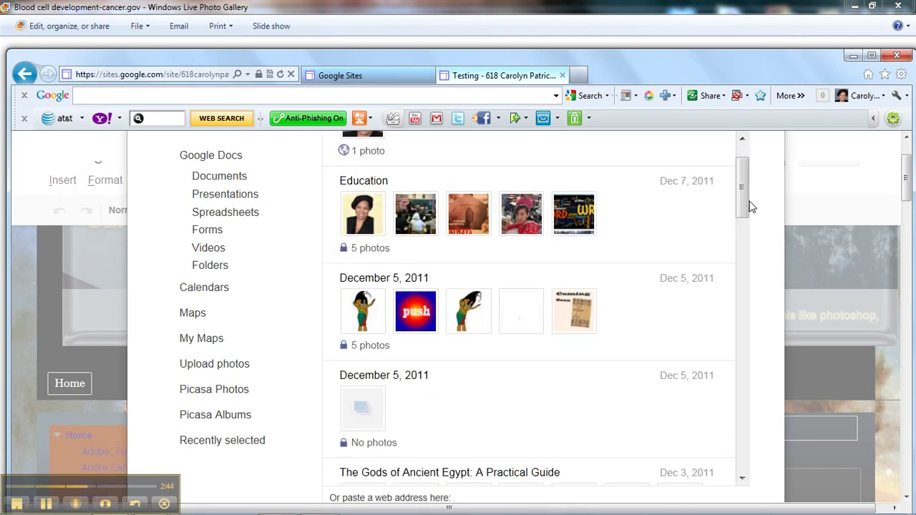
{"action": "left_click", "coordinate": [375, 207]}
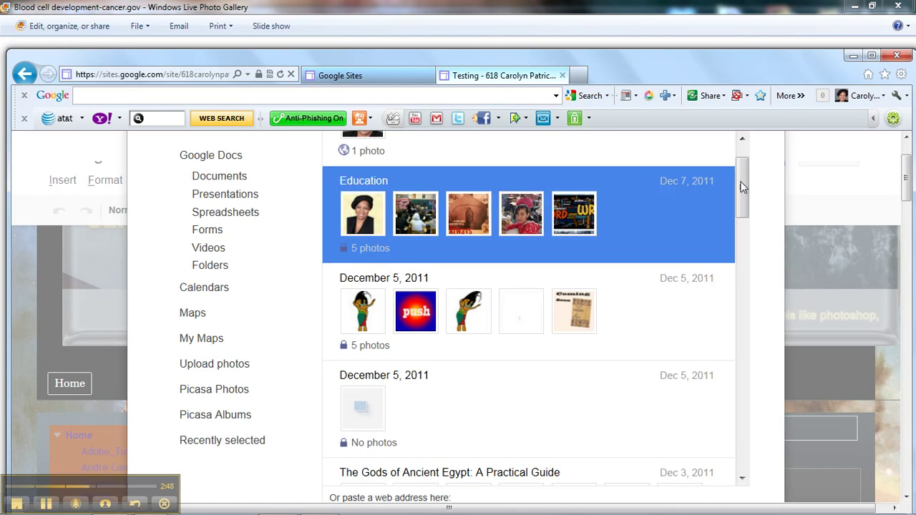
{"action": "left_click_drag", "start_coordinate": [742, 187], "coordinate": [745, 440]}
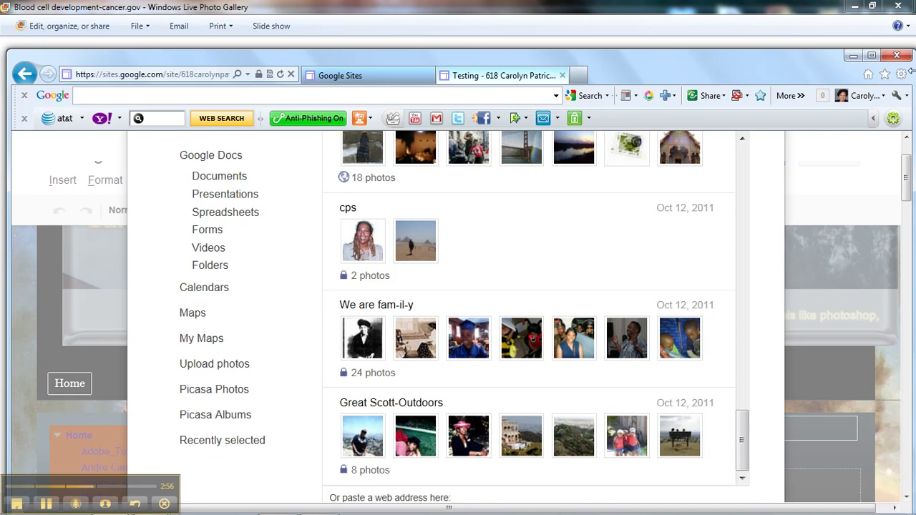
{"action": "scroll", "coordinate": [908, 160], "scroll_direction": "up", "scroll_amount": 2}
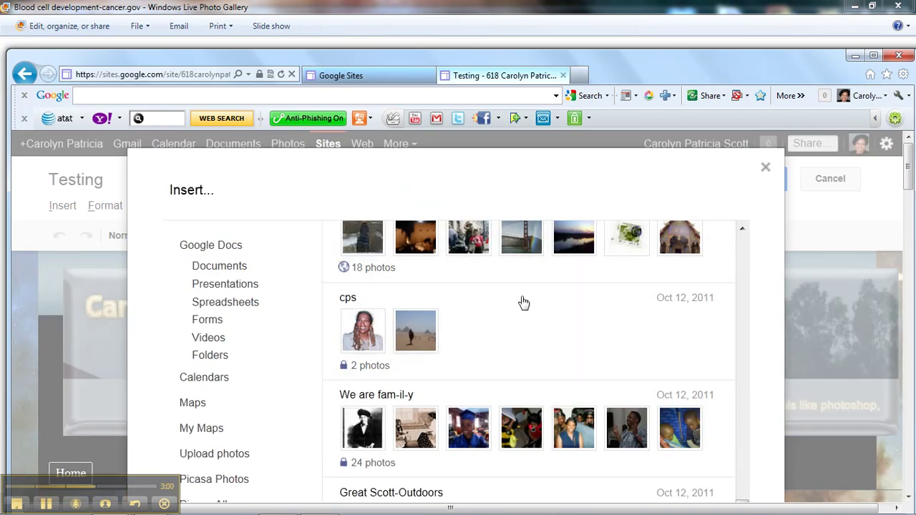
{"action": "mouse_move", "coordinate": [908, 172]}
{"action": "left_mouse_down"}
{"action": "mouse_move", "coordinate": [909, 375]}
{"action": "mouse_move", "coordinate": [910, 306]}
{"action": "mouse_move", "coordinate": [901, 289]}
{"action": "left_mouse_up"}
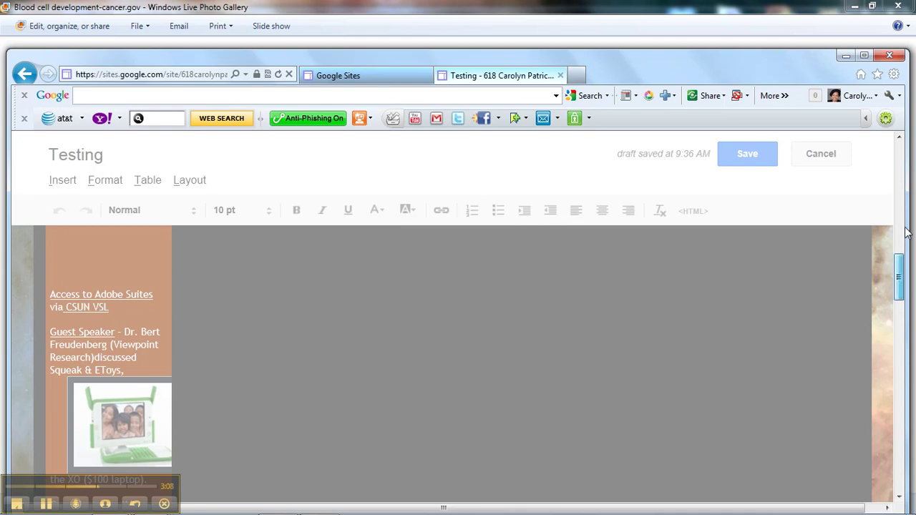
{"action": "left_click_drag", "start_coordinate": [902, 286], "coordinate": [909, 211]}
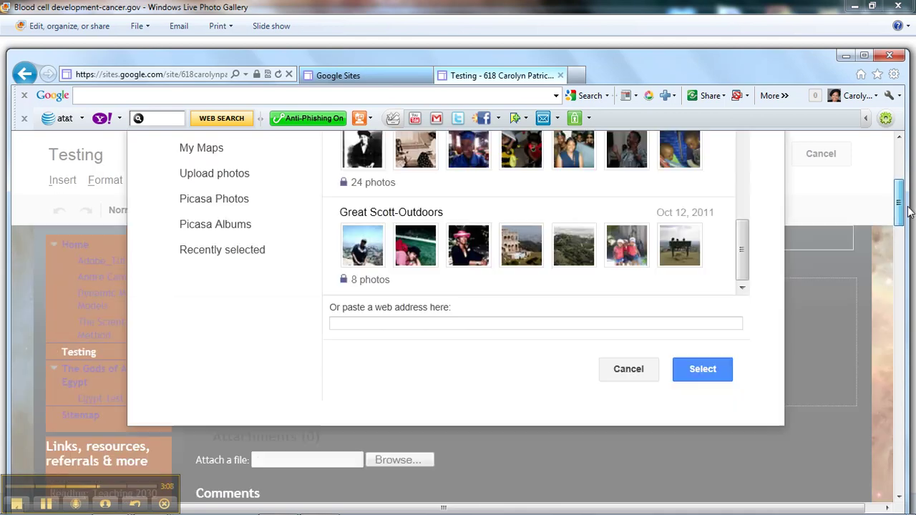
{"action": "left_click", "coordinate": [705, 371]}
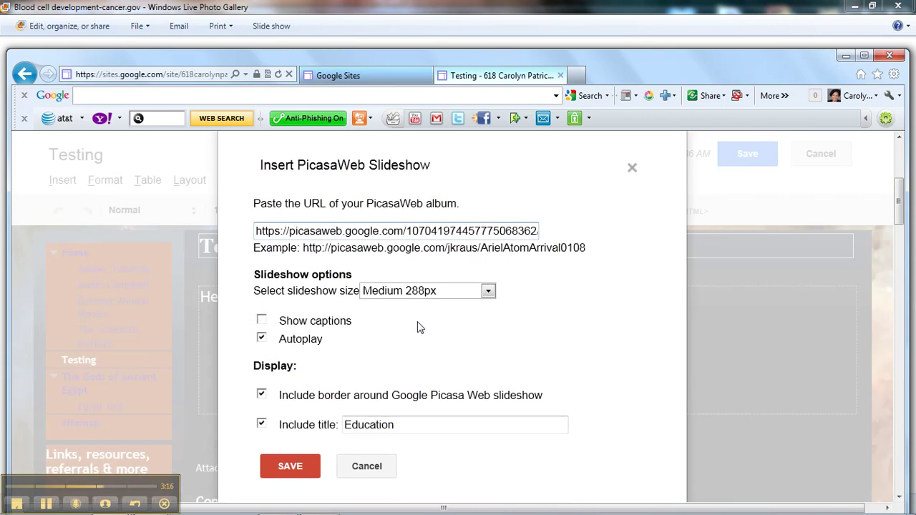
- Insert the Education slideshow at Medium 288px with autoplay and 'Education' title
{"action": "left_click", "coordinate": [292, 467]}
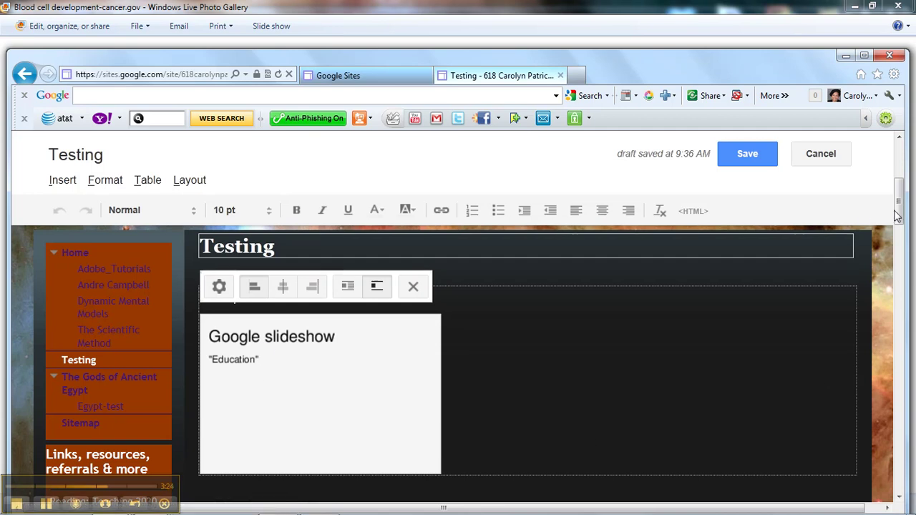
{"action": "scroll", "coordinate": [898, 216], "scroll_direction": "up", "scroll_amount": 3}
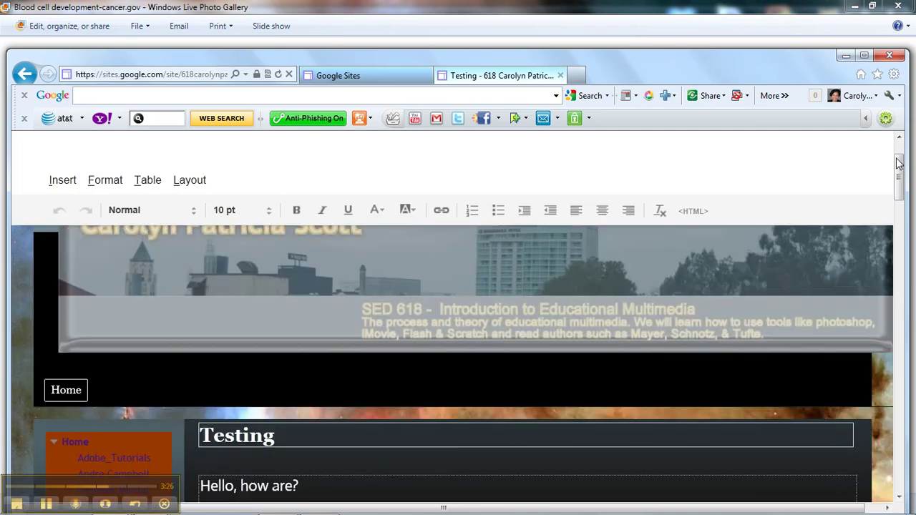
{"action": "scroll", "coordinate": [899, 172], "scroll_direction": "up", "scroll_amount": 3}
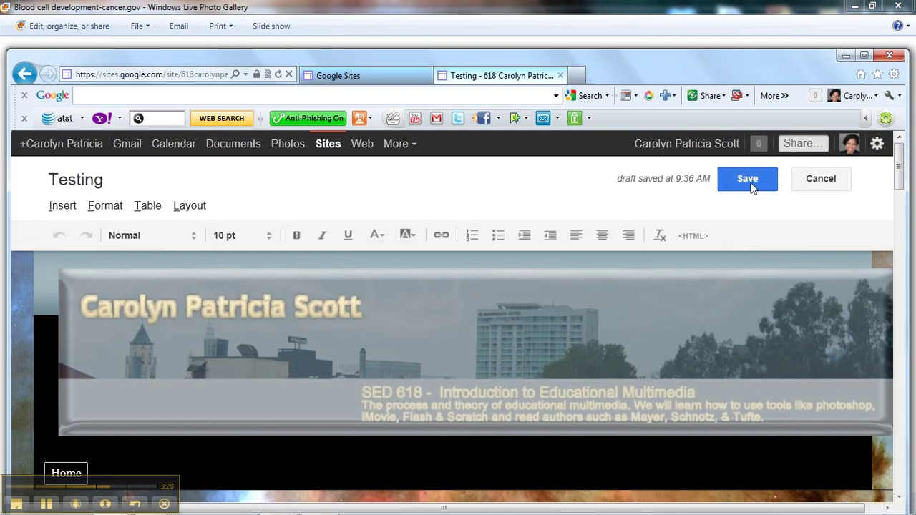
- Save the Testing page, check its content, and play the Education slideshow
{"action": "left_click", "coordinate": [753, 180]}
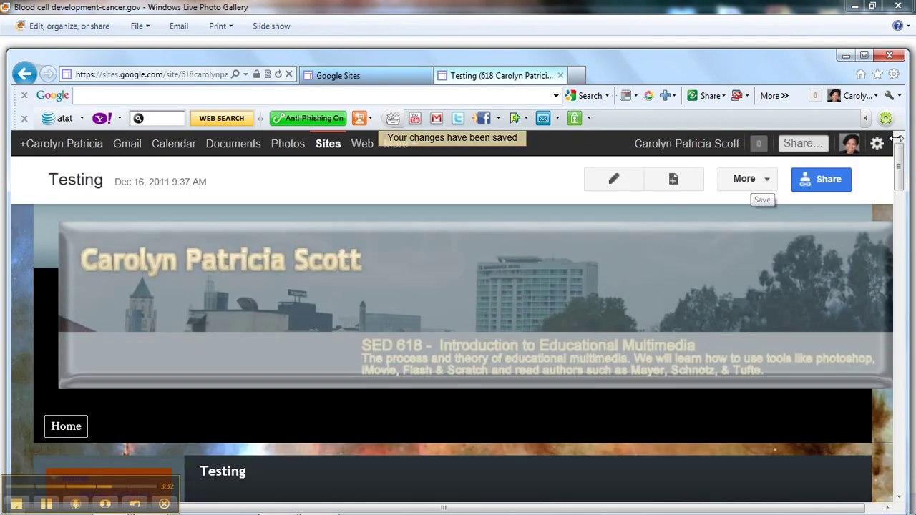
{"action": "mouse_move", "coordinate": [900, 168]}
{"action": "left_mouse_down"}
{"action": "mouse_move", "coordinate": [902, 208]}
{"action": "mouse_move", "coordinate": [893, 215]}
{"action": "left_mouse_up"}
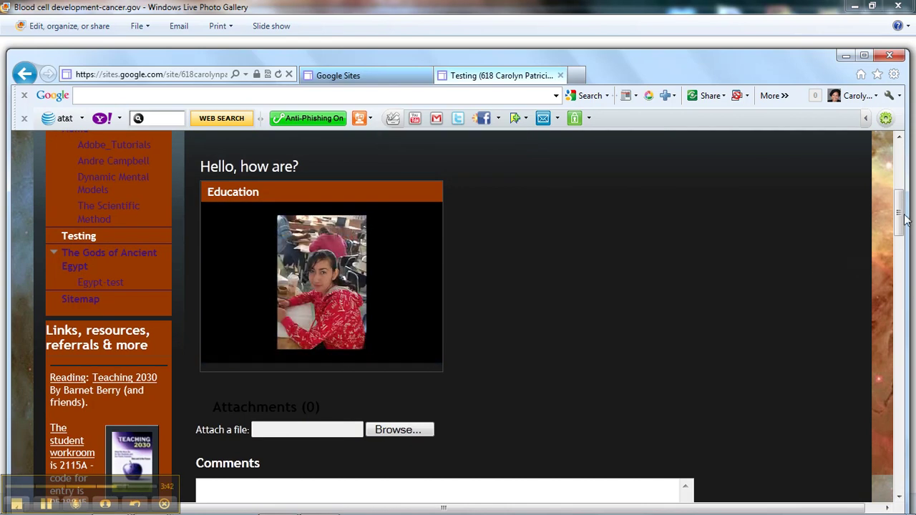
{"action": "left_click_drag", "start_coordinate": [899, 221], "coordinate": [900, 180]}
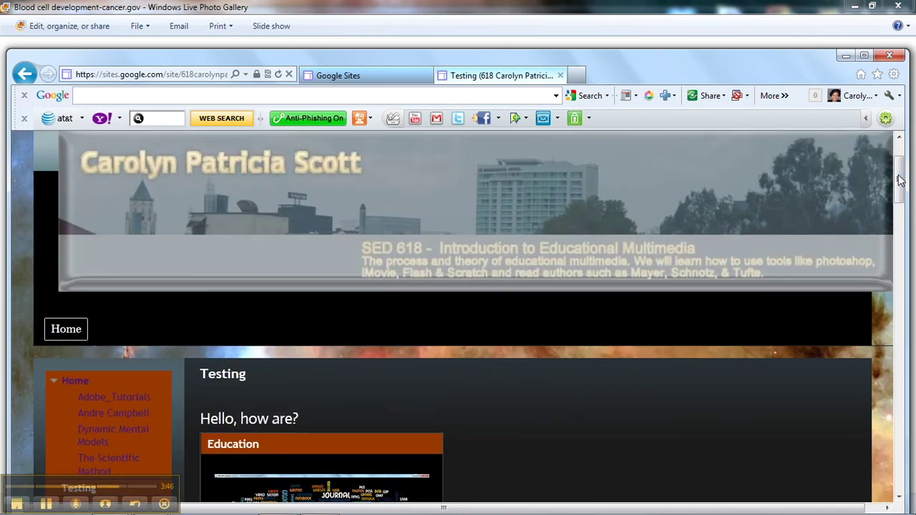
{"action": "left_click_drag", "start_coordinate": [900, 179], "coordinate": [901, 188]}
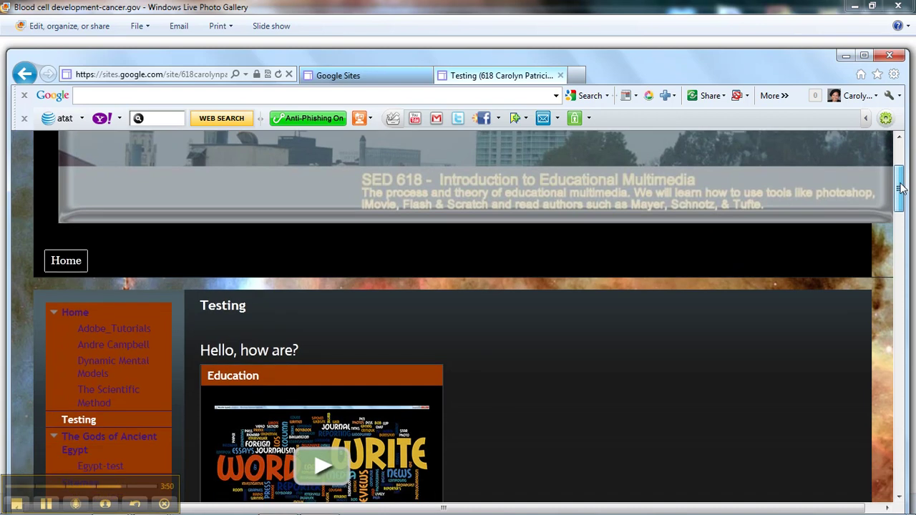
{"action": "left_click_drag", "start_coordinate": [902, 188], "coordinate": [902, 190]}
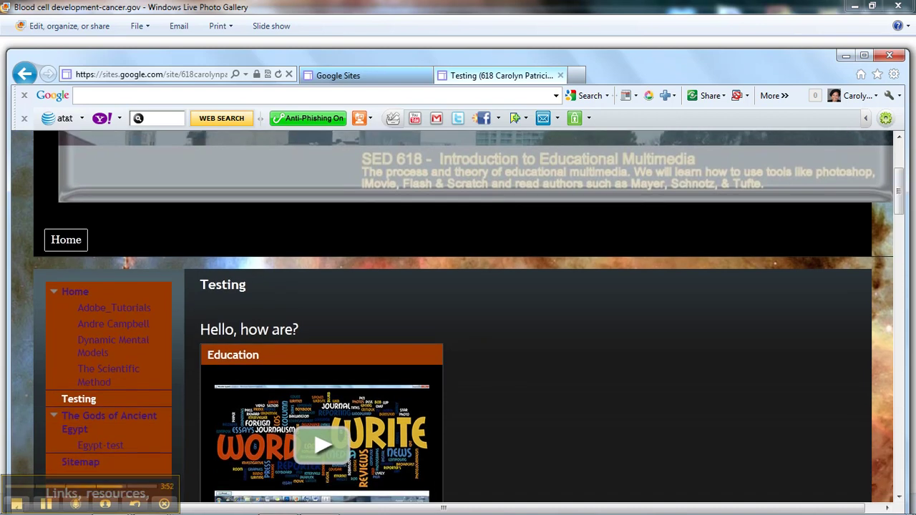
{"action": "left_click", "coordinate": [324, 454]}
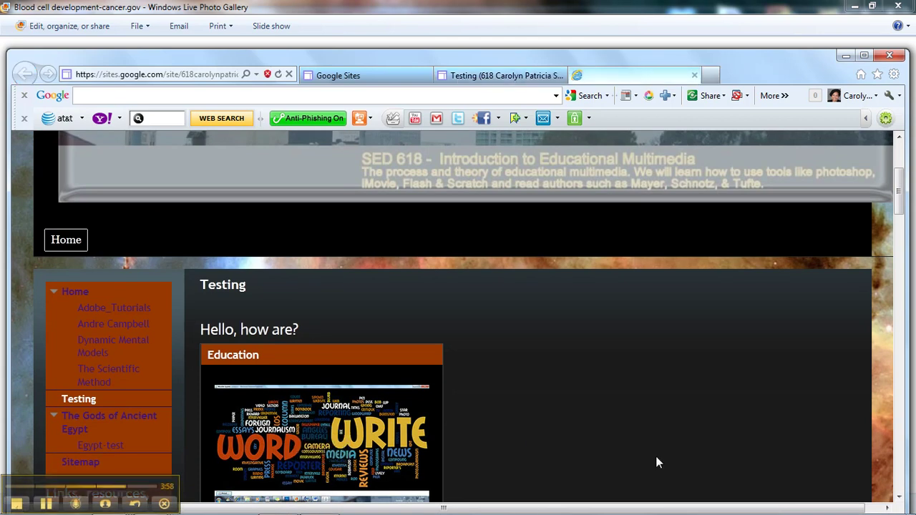